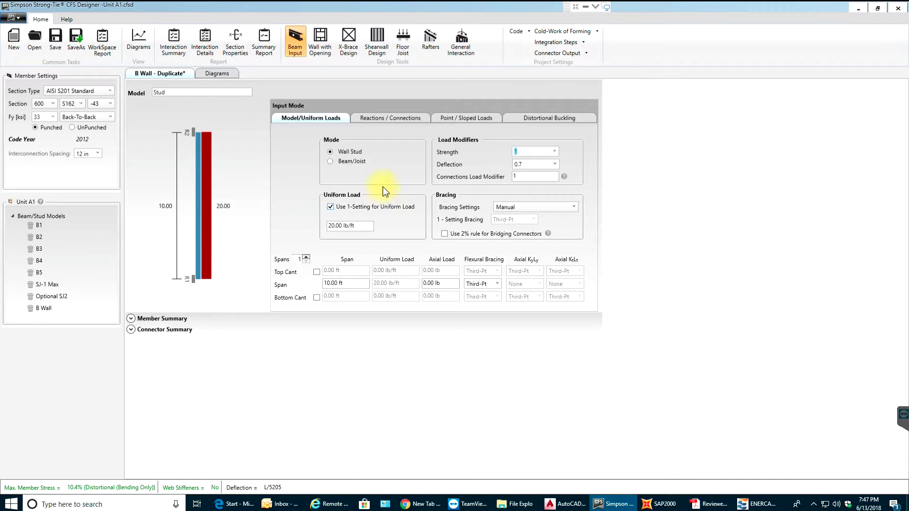
# Save the Stud model to the workspace and switch to the B Wall model with 50 lb/ft and 2000 lb loads
pyautogui.click(38, 237)
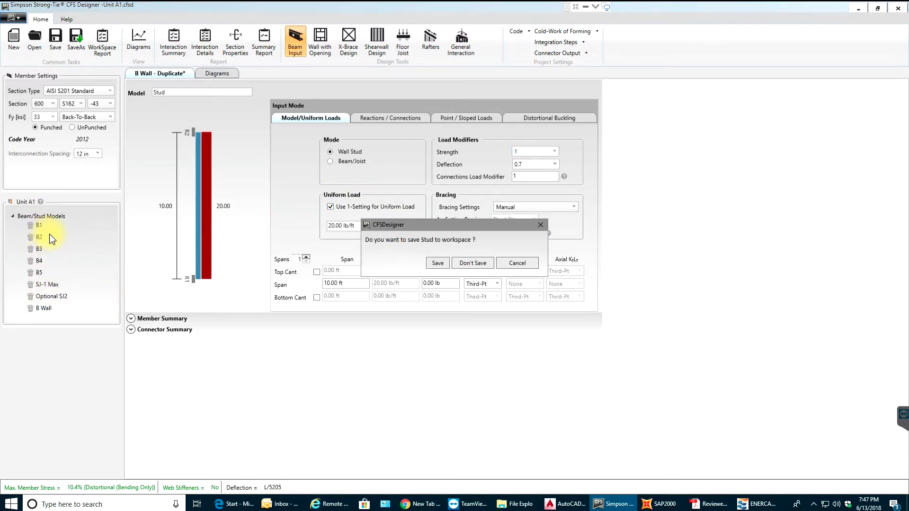
pyautogui.click(520, 262)
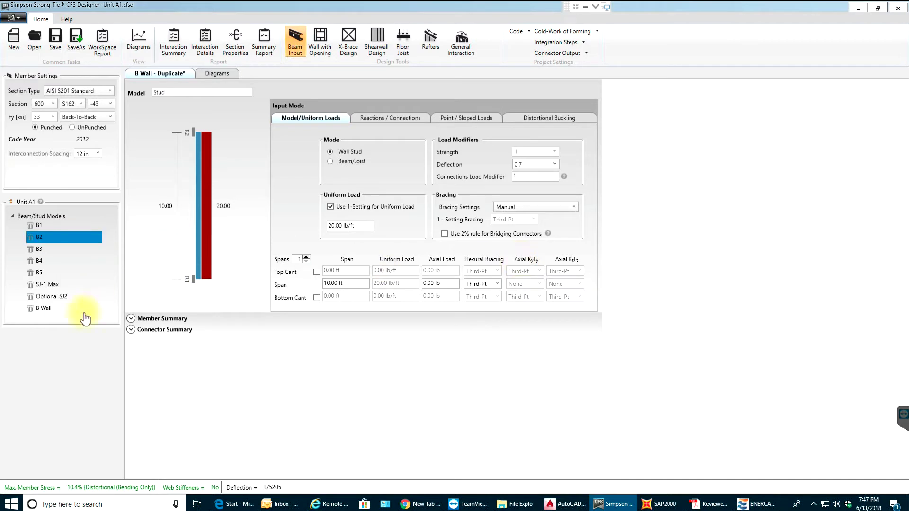
pyautogui.click(45, 308)
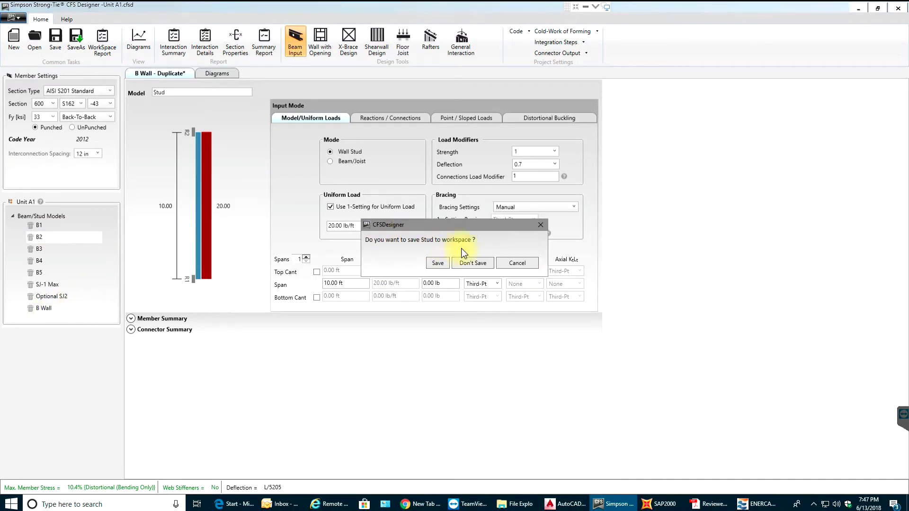
pyautogui.click(438, 263)
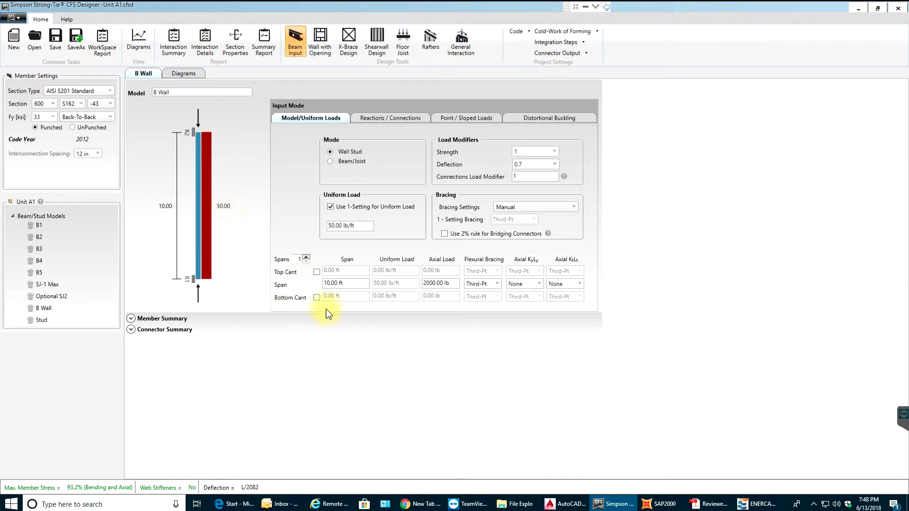
# Change the span's axial load from 2000 to 1500 lb and set flexural bracing to None
pyautogui.click(350, 282)
pyautogui.click(451, 280)
pyautogui.write('150')
pyautogui.write('0')
pyautogui.click(495, 284)
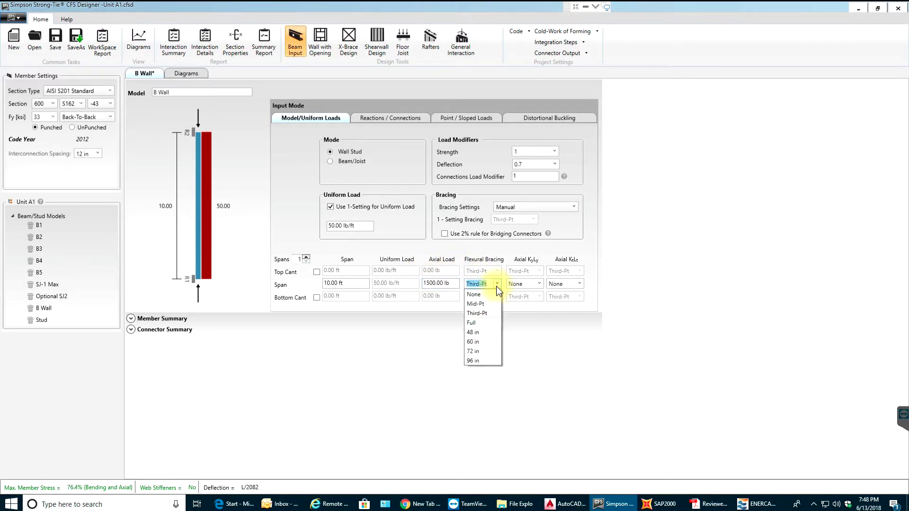
pyautogui.click(488, 305)
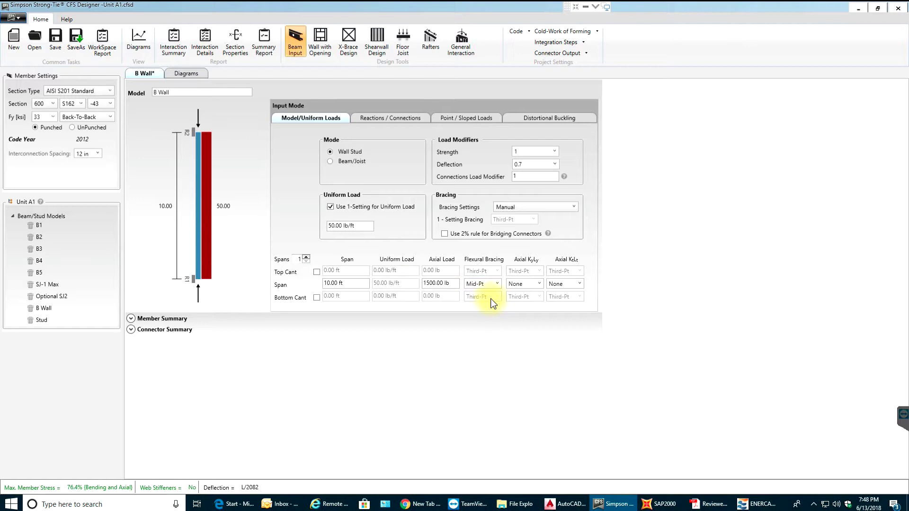
pyautogui.click(497, 284)
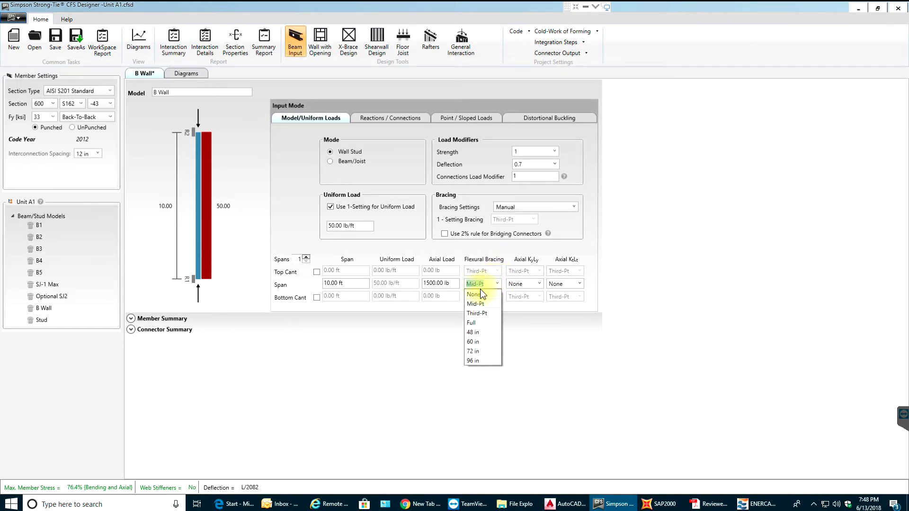
pyautogui.click(475, 295)
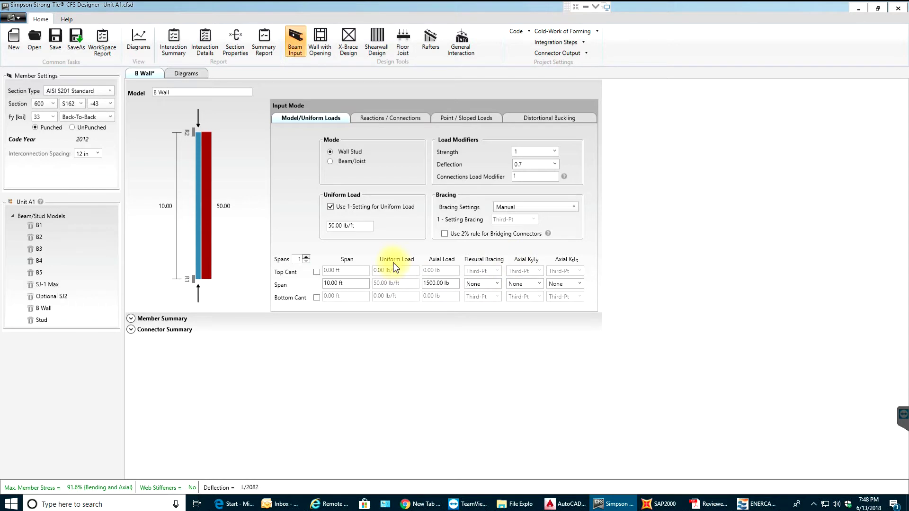
# Reduce the uniform load to 25 lb/ft and expand the Member Summary results
pyautogui.click(368, 222)
pyautogui.write('25')
pyautogui.click(352, 225)
pyautogui.press('Return')
pyautogui.click(132, 318)
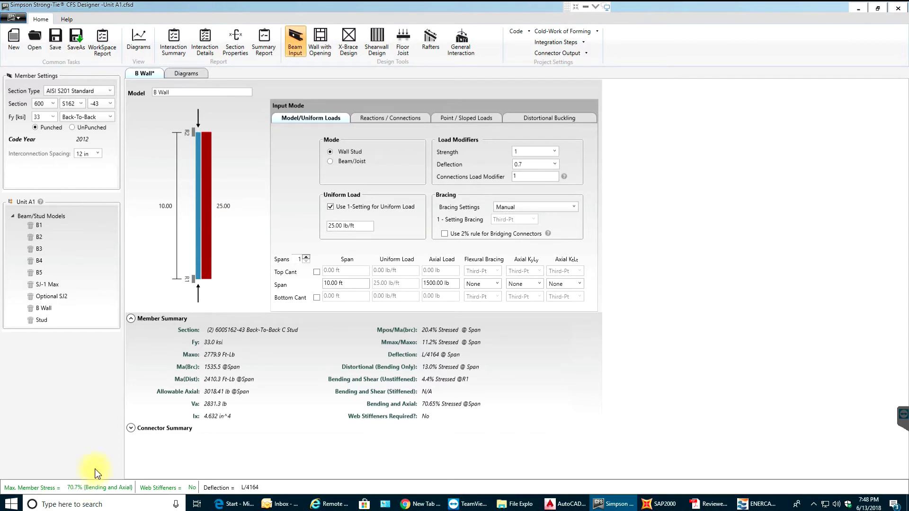
# Expand the Connector Summary and scroll through the bridging, R1 and R2 SCB45.5 connector tables
pyautogui.click(133, 429)
pyautogui.scroll(-2, 215, 406)
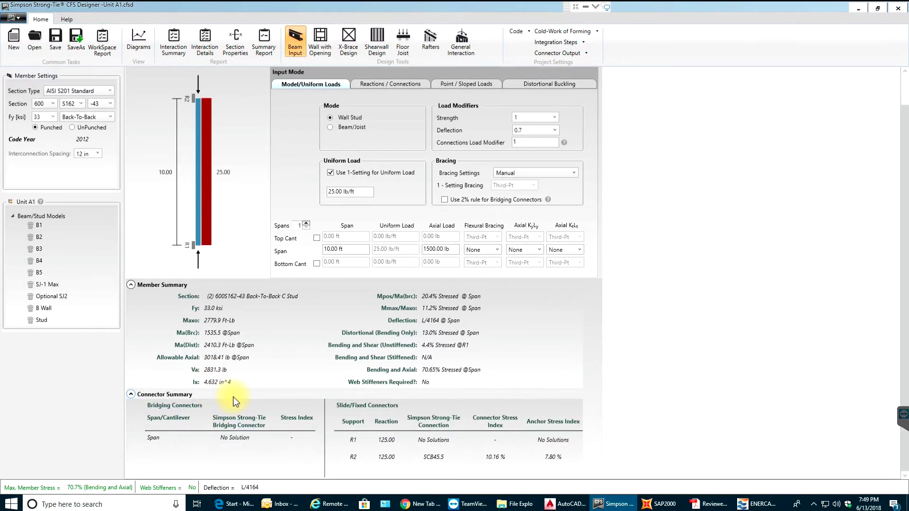
pyautogui.scroll(2, 233, 397)
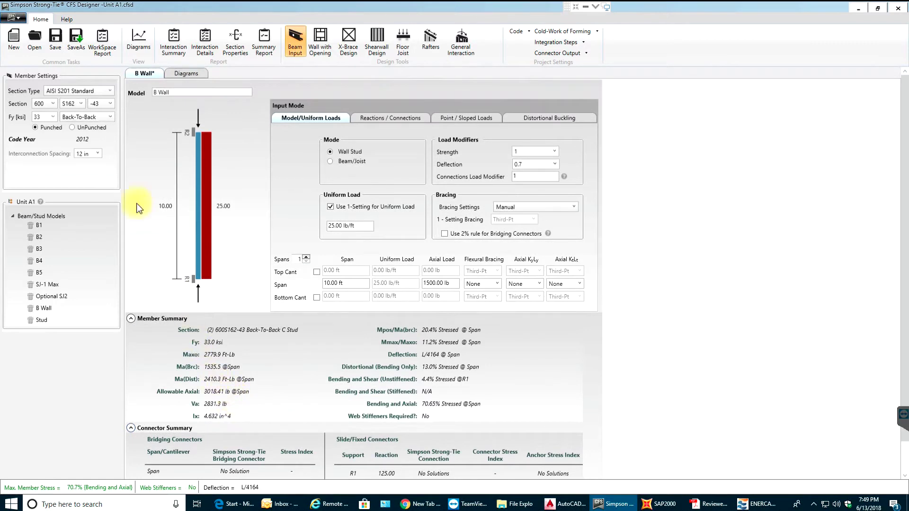
# Change the stud to a single 362 section instead of back-to-back
pyautogui.click(50, 104)
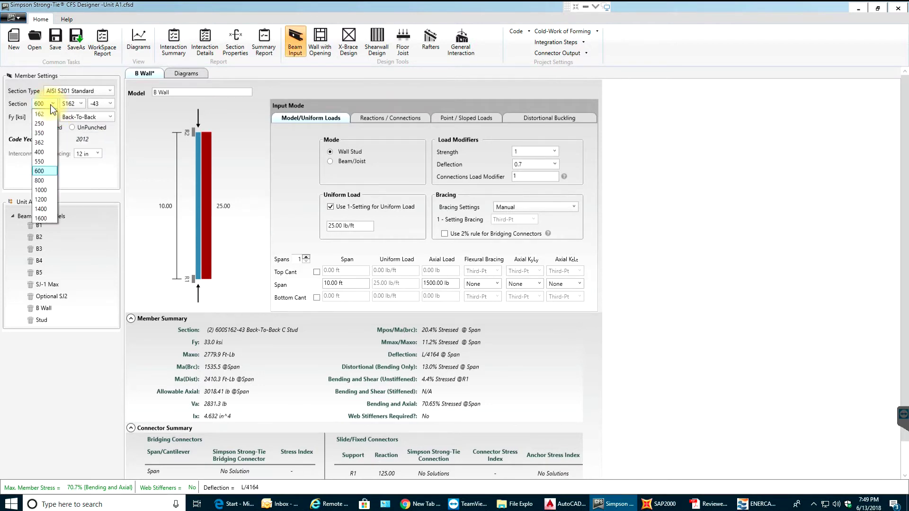
pyautogui.click(51, 143)
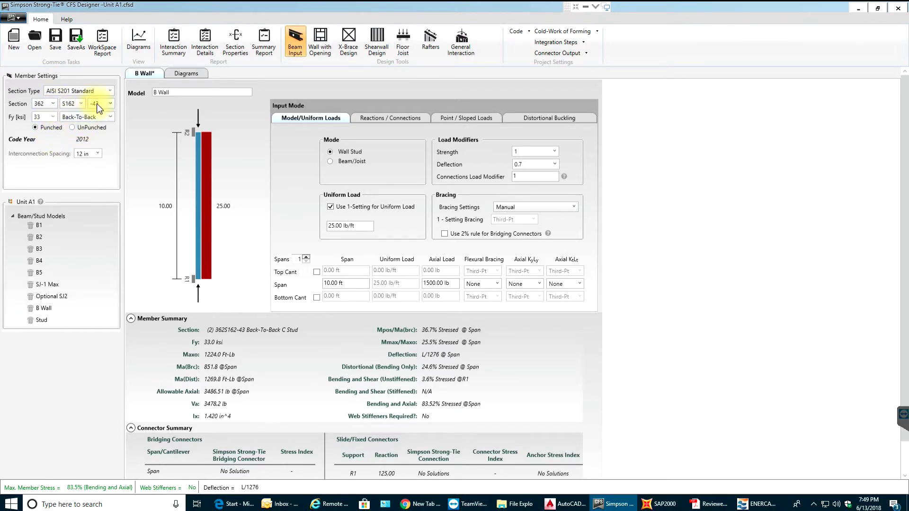
pyautogui.click(98, 116)
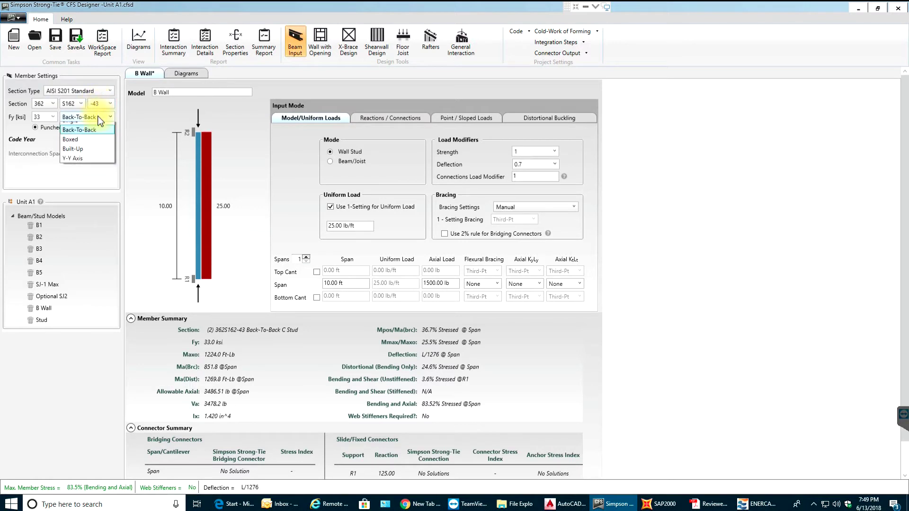
pyautogui.click(71, 128)
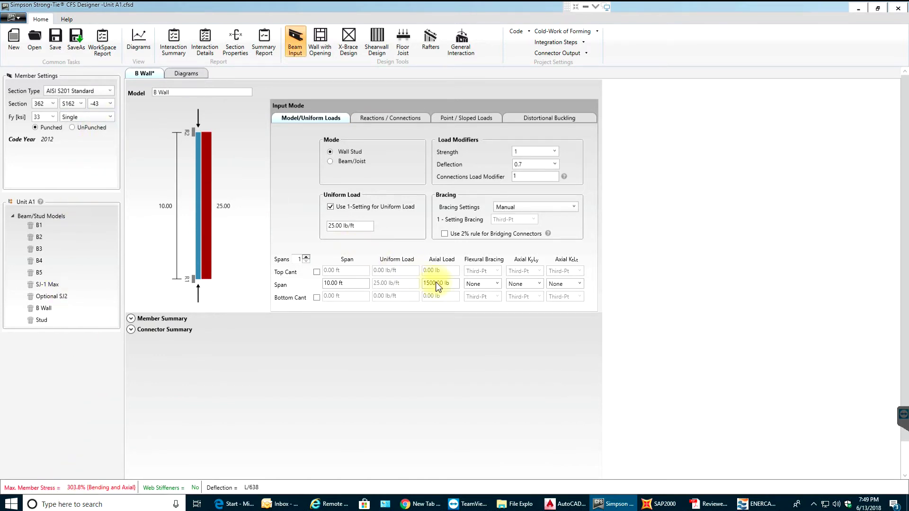
# Try third-point and Mid-Pt bracing on the span, then settle on no flexural bracing
pyautogui.click(473, 284)
pyautogui.click(498, 284)
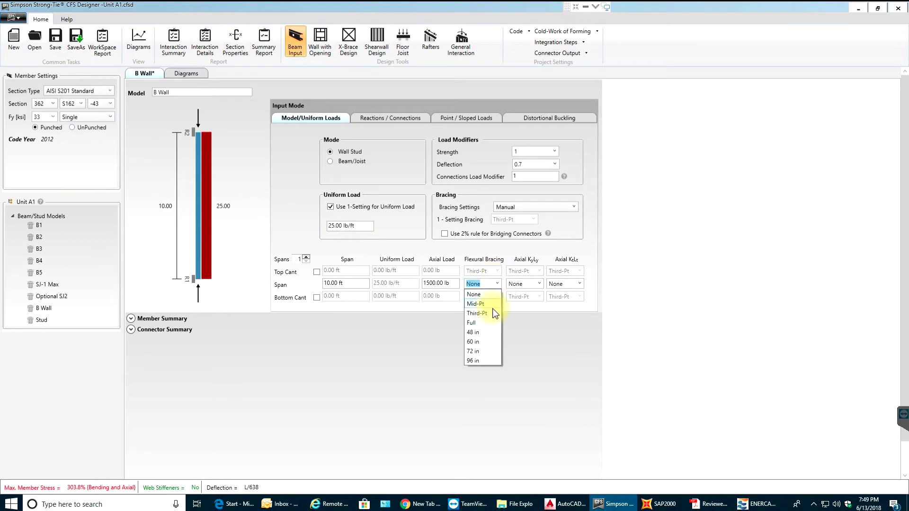
pyautogui.click(494, 314)
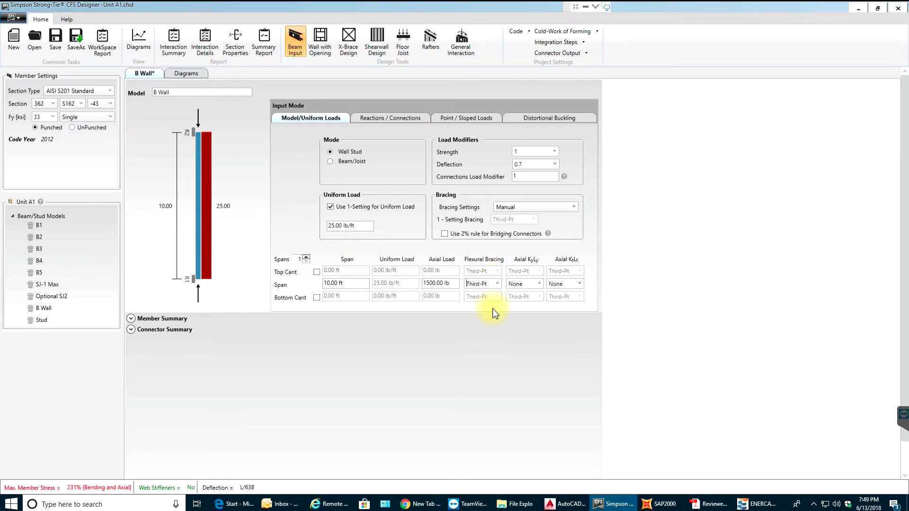
pyautogui.click(478, 284)
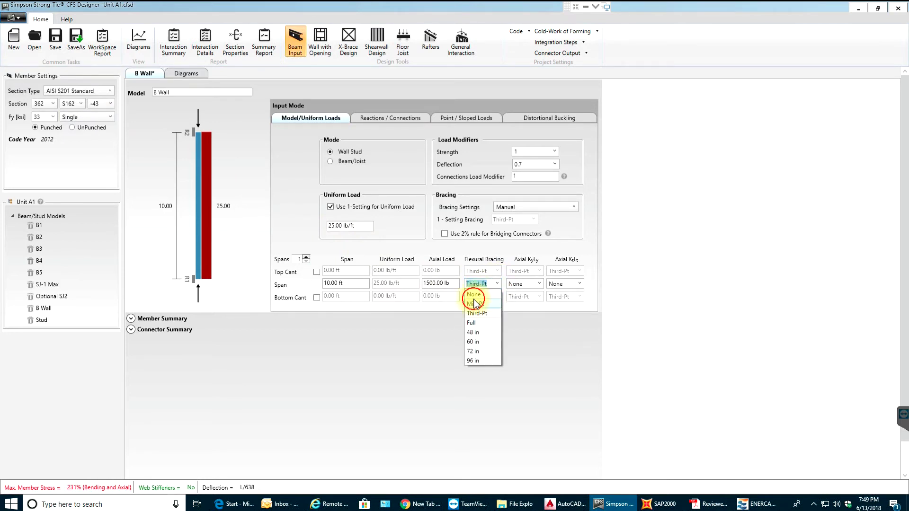
pyautogui.click(474, 303)
pyautogui.click(471, 283)
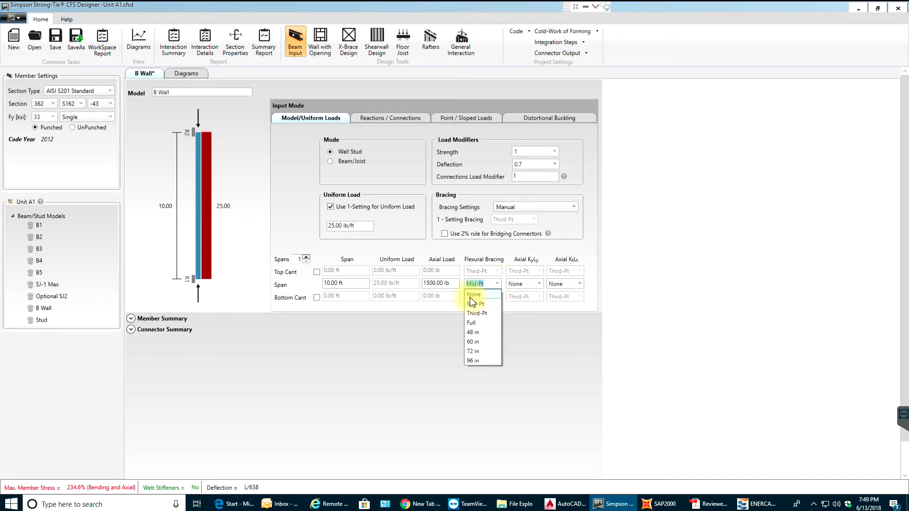
pyautogui.click(472, 294)
# Make the stud a back-to-back pair and try the -33 section thickness
pyautogui.click(76, 118)
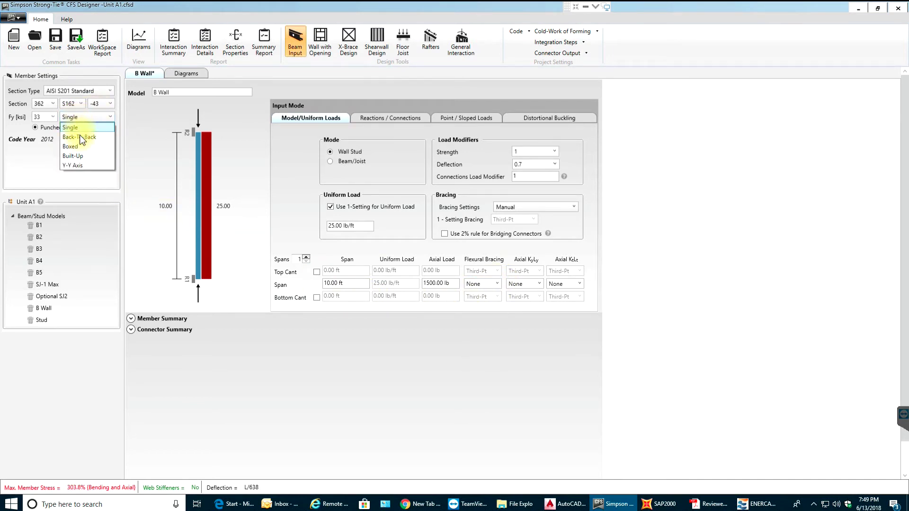
pyautogui.click(79, 135)
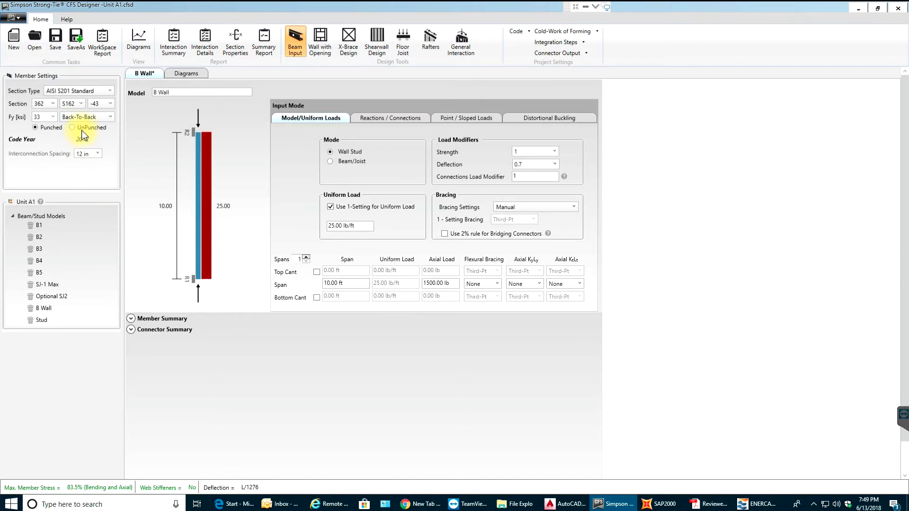
pyautogui.click(109, 105)
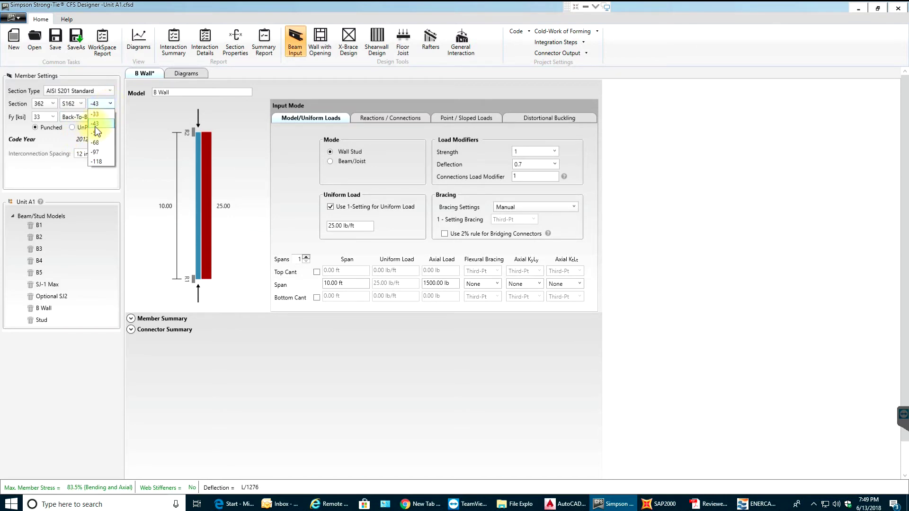
pyautogui.click(102, 117)
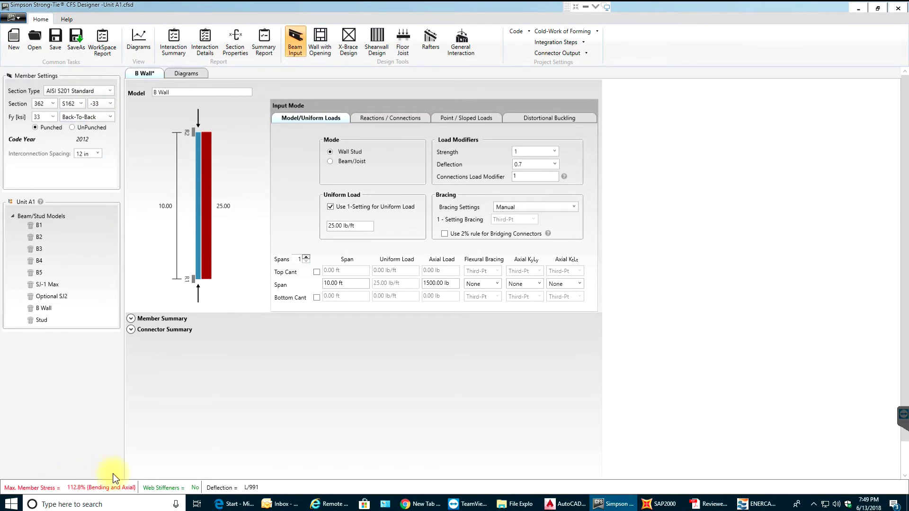
# Brace the span at Mid-Pt and restore the -43 thickness for 362S162-43
pyautogui.click(494, 284)
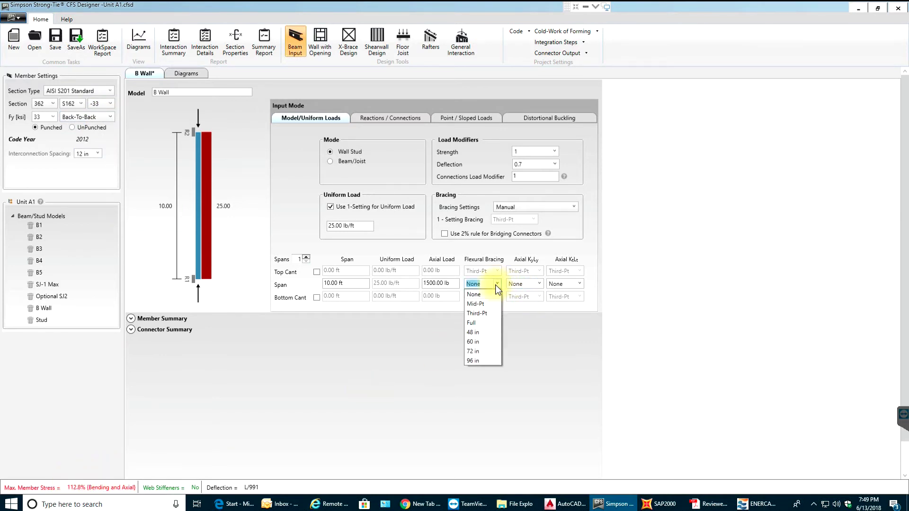
pyautogui.click(482, 310)
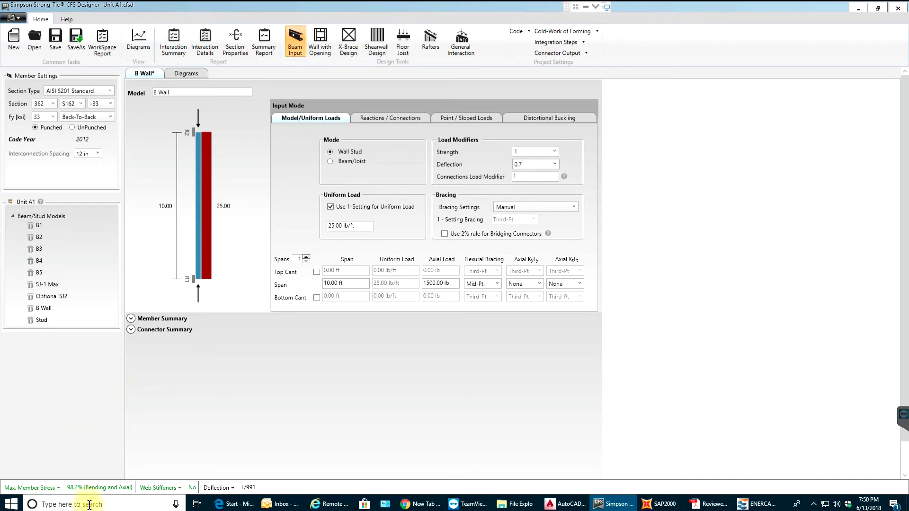
pyautogui.click(107, 103)
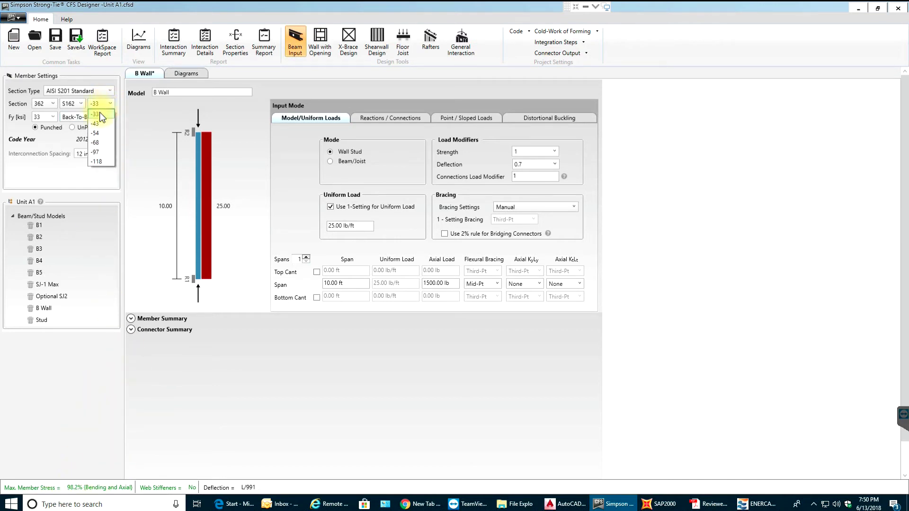
pyautogui.click(102, 124)
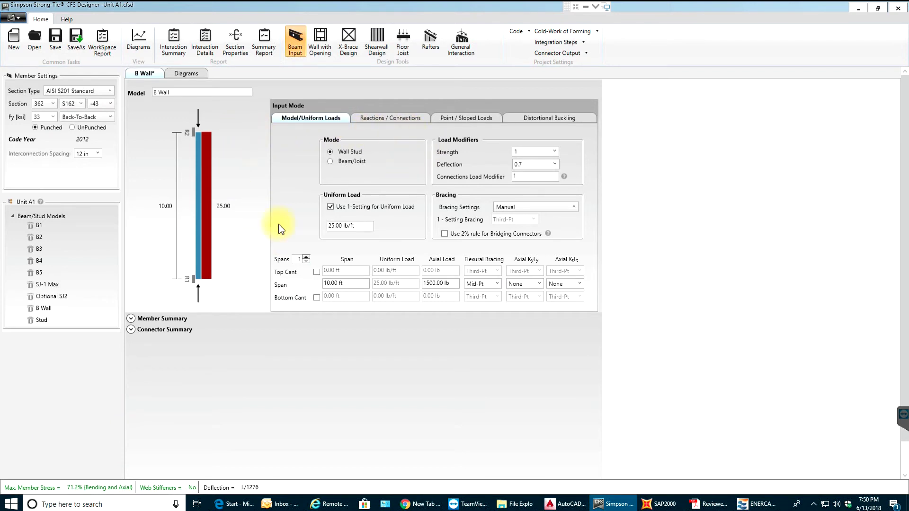
# Expand the Member and Connector Summaries to review the 71.21% stress and L/1276 deflection results
pyautogui.click(131, 319)
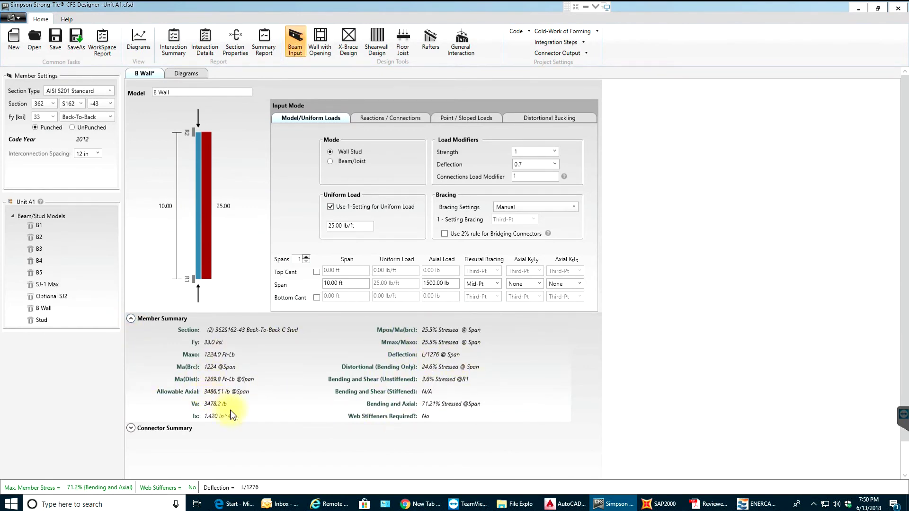
pyautogui.click(134, 429)
pyautogui.scroll(-2, 264, 406)
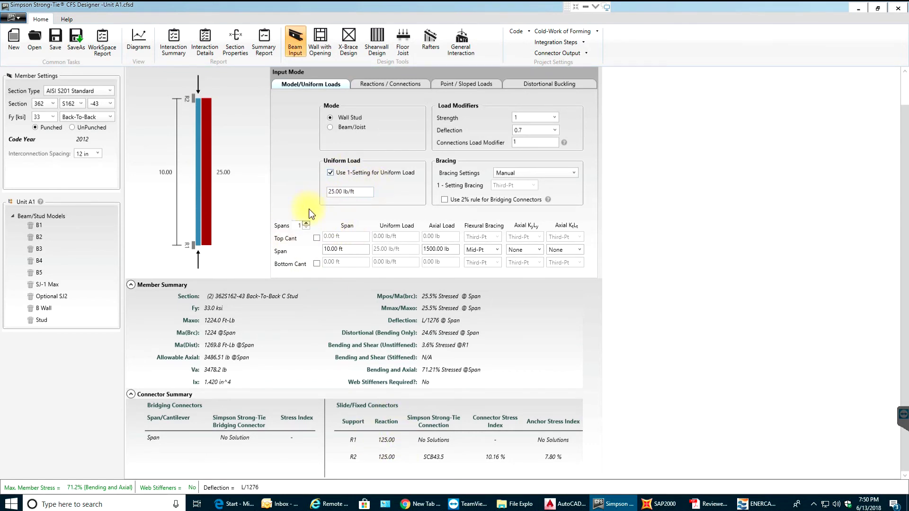
pyautogui.click(337, 193)
pyautogui.scroll(2, 223, 192)
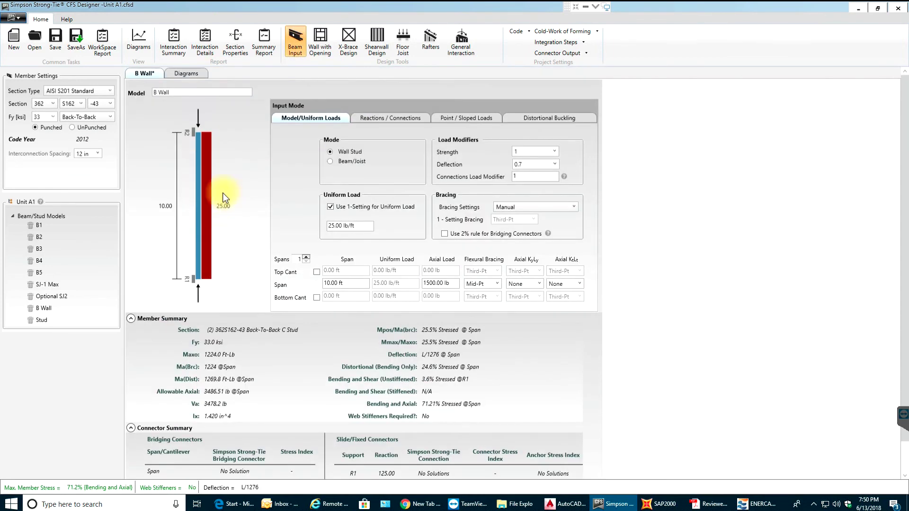
# Open the stud's Diagrams and switch from Deflected Shape to Moment, then to Shear
pyautogui.click(188, 73)
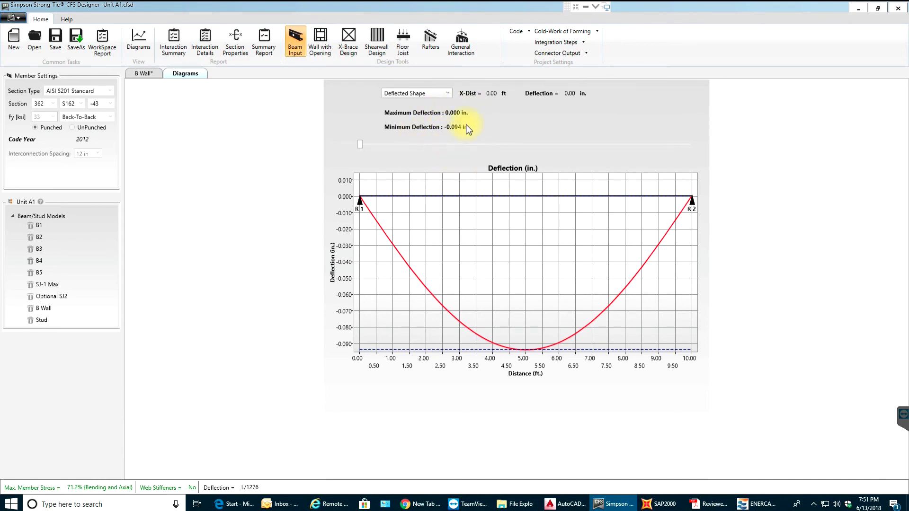
pyautogui.click(446, 94)
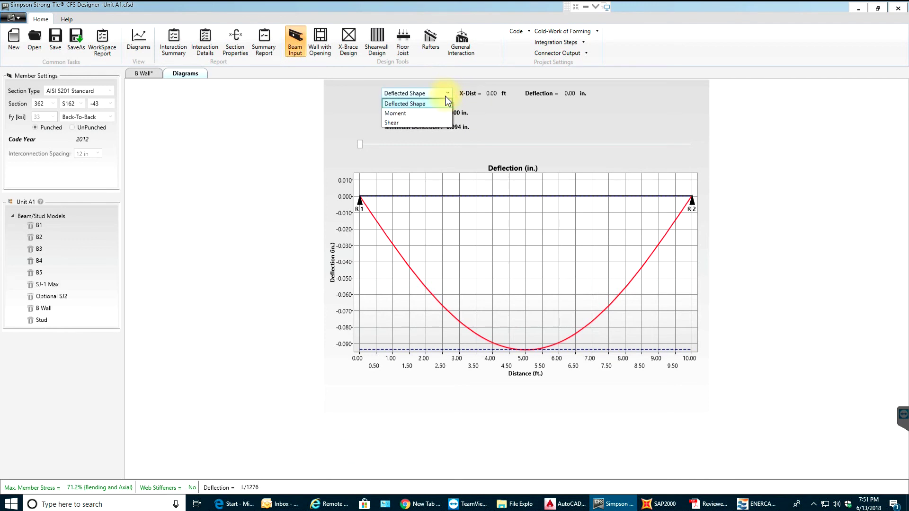
pyautogui.click(402, 113)
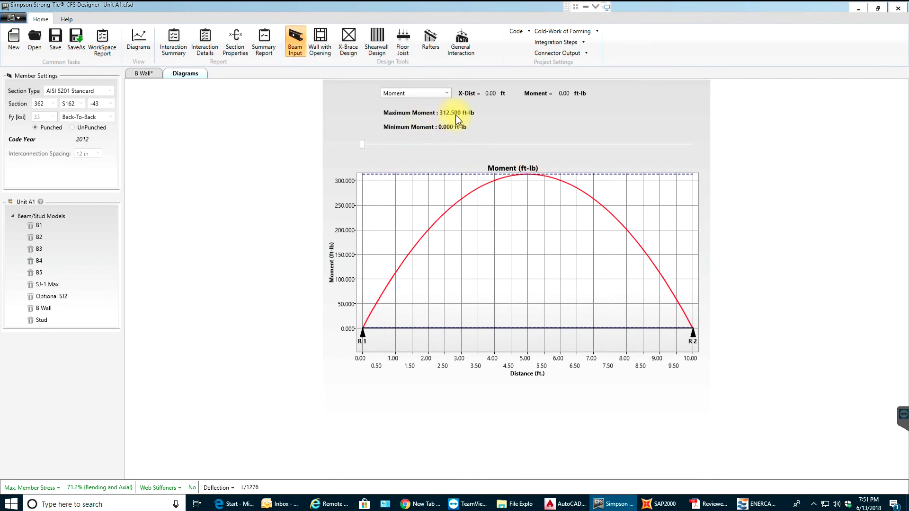
pyautogui.click(418, 97)
pyautogui.click(415, 121)
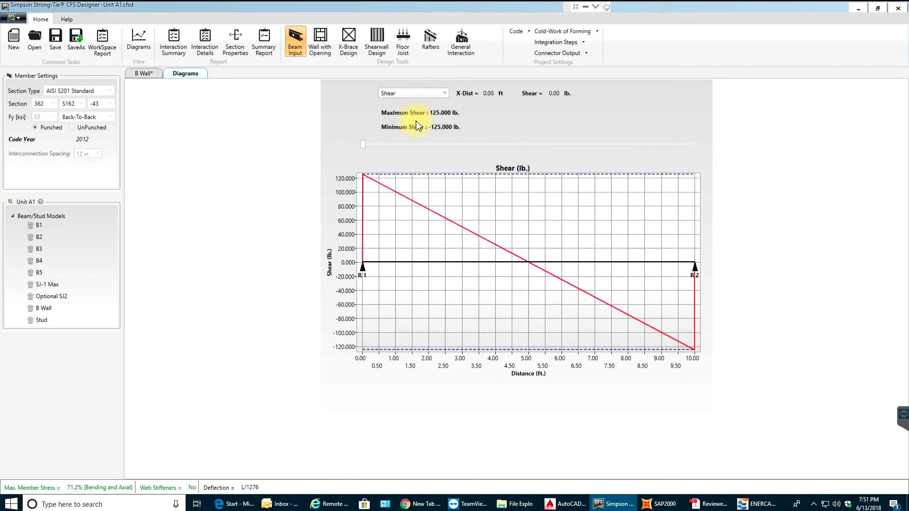